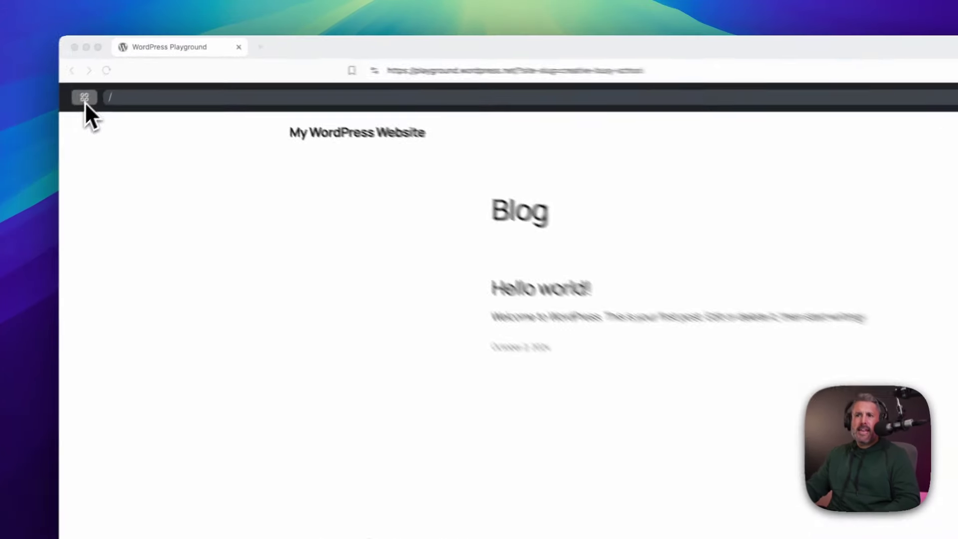
Show the Creative Busy School playground's details beside the preview and select its nightly WordPress version
{"action": "left_click", "coordinate": [84, 98]}
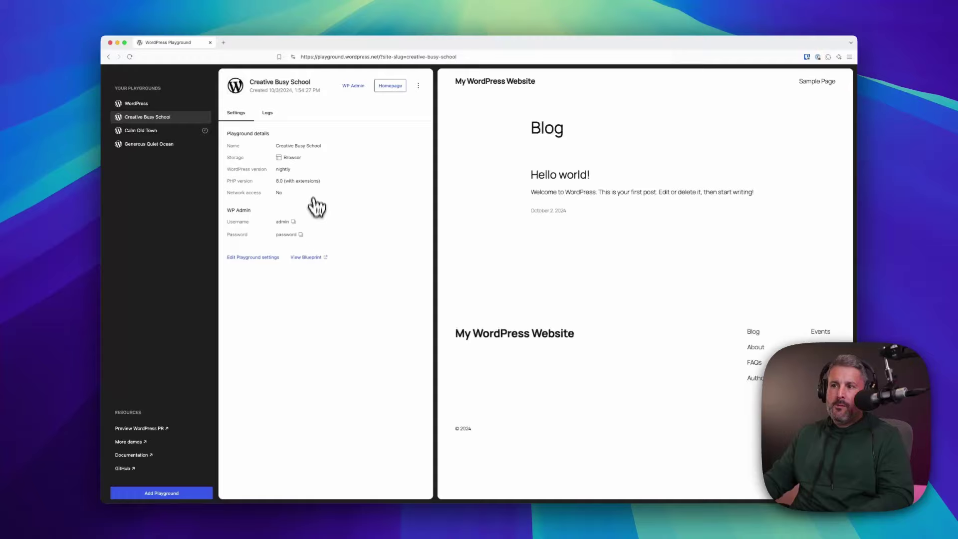
{"action": "double_click", "coordinate": [283, 170]}
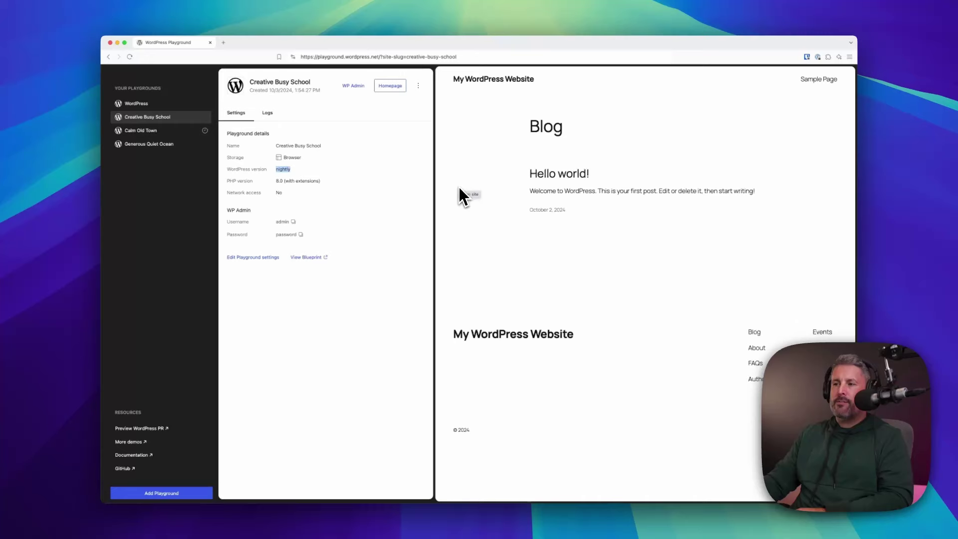
Log in to WP Admin with the admin username and password, then go to Appearance > Themes
{"action": "left_click", "coordinate": [354, 86]}
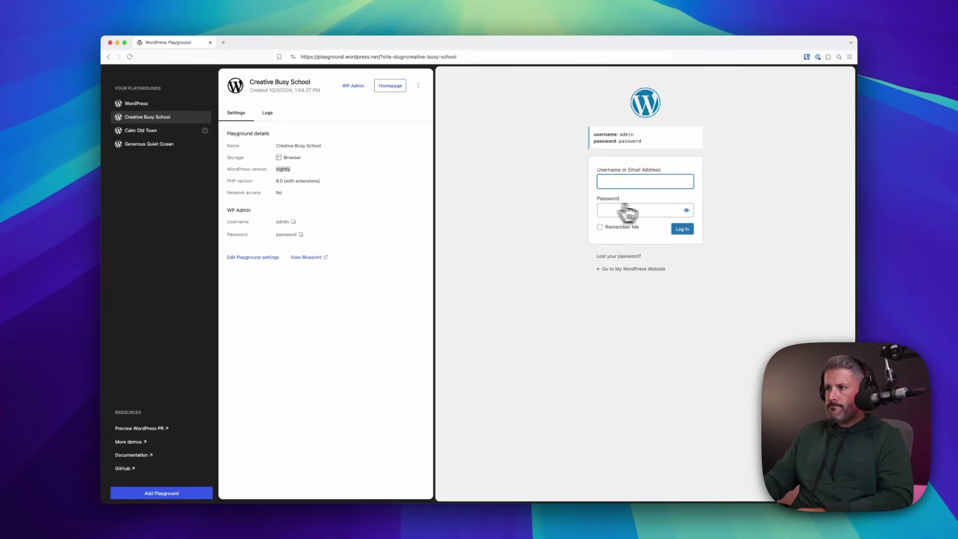
{"action": "left_click", "coordinate": [641, 190]}
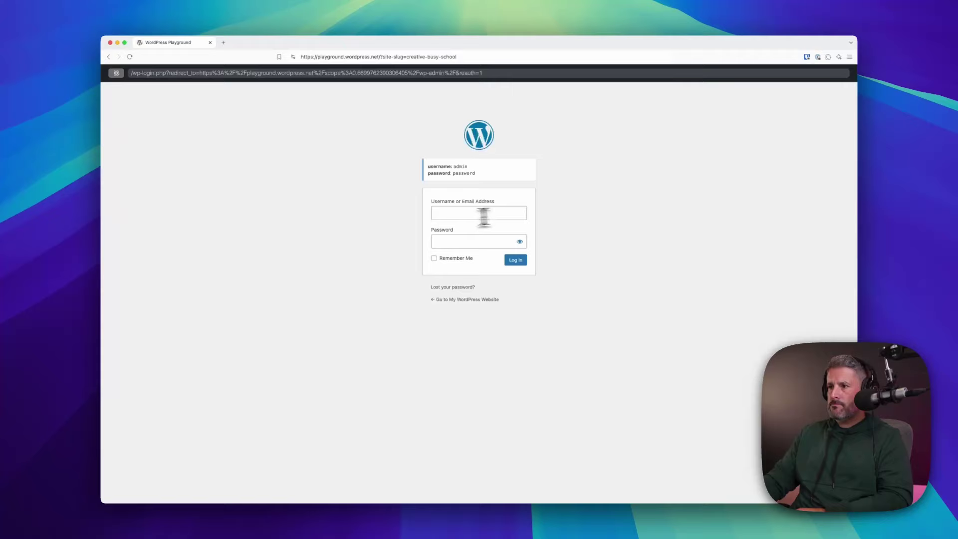
{"action": "type", "text": "admin"}
{"action": "key", "text": "Tab"}
{"action": "type", "text": "p"}
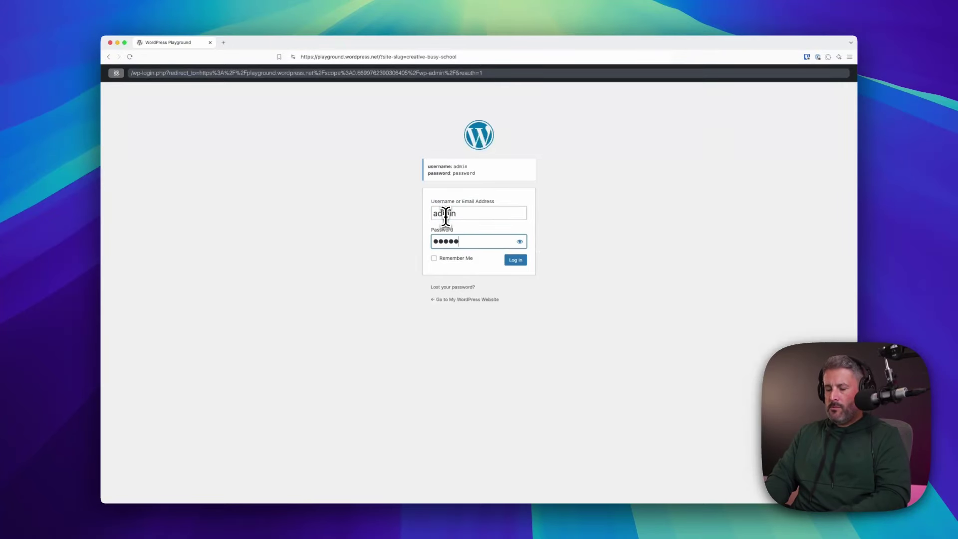
{"action": "type", "text": "assword"}
{"action": "key", "text": "Return"}
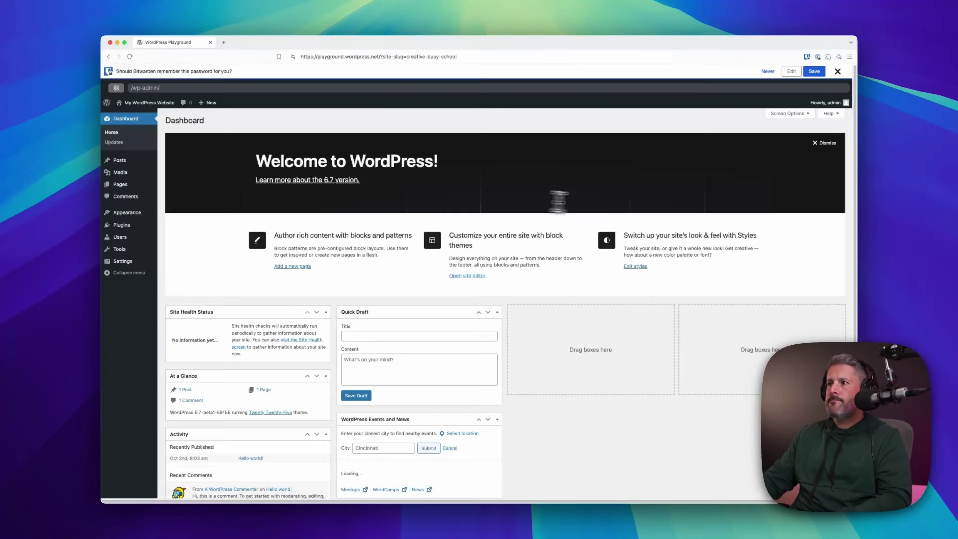
{"action": "left_click", "coordinate": [842, 70]}
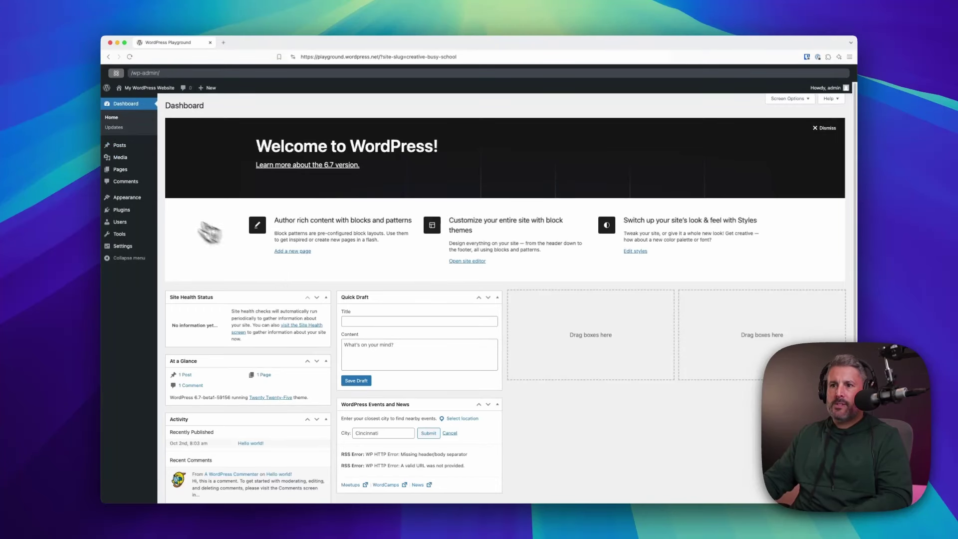
{"action": "mouse_move", "coordinate": [140, 200]}
{"action": "left_click", "coordinate": [173, 200]}
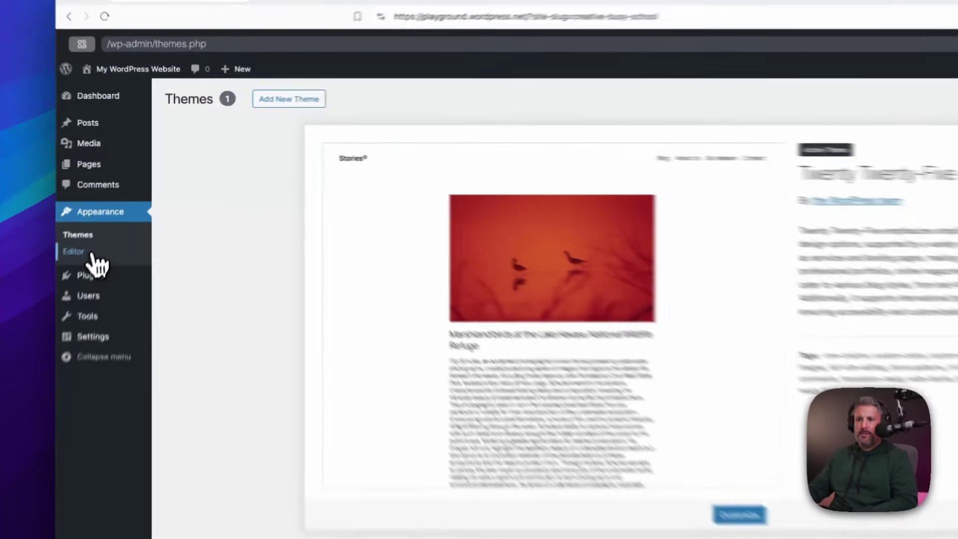
Open the Site Editor's pattern library, browse the grid, and filter it to Banners patterns
{"action": "left_click", "coordinate": [114, 196]}
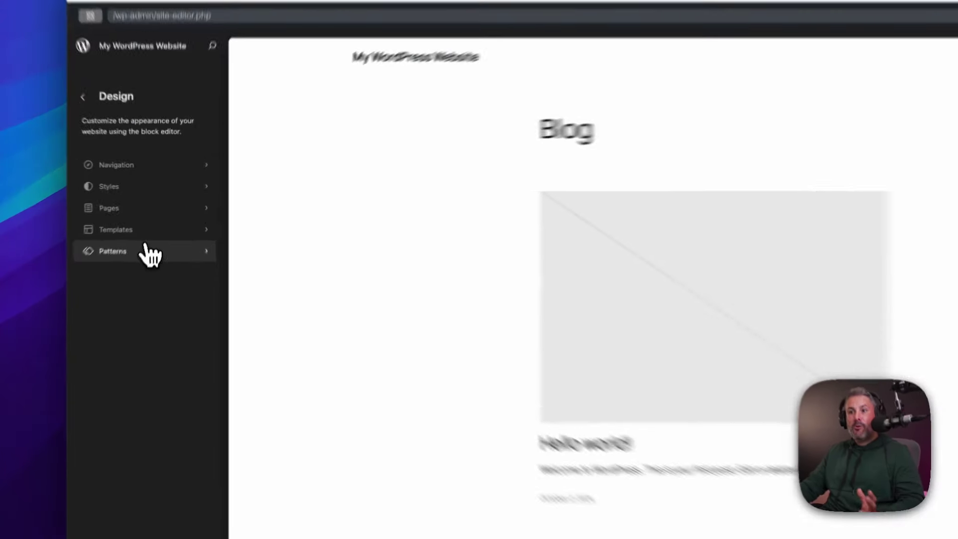
{"action": "left_click", "coordinate": [149, 228]}
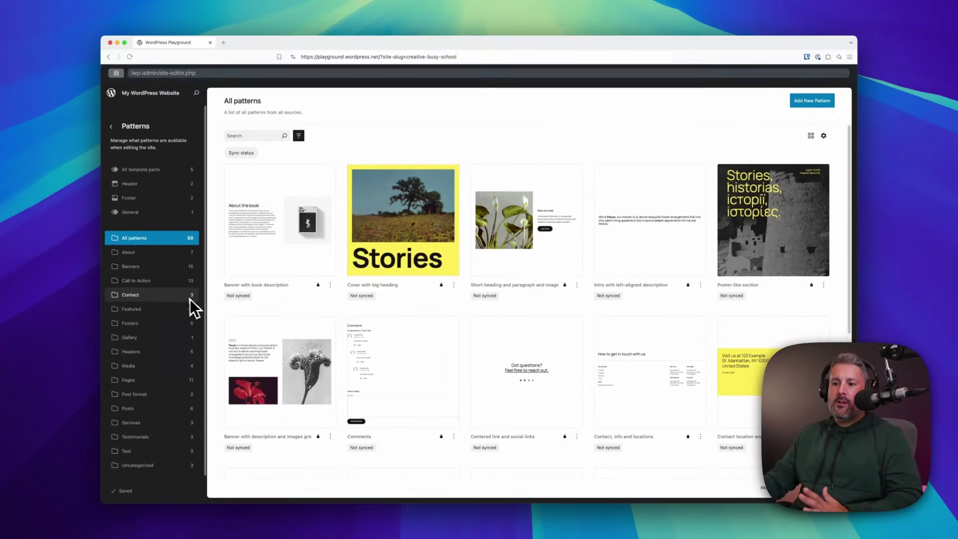
{"action": "scroll", "coordinate": [381, 321], "scroll_direction": "down", "scroll_amount": 5}
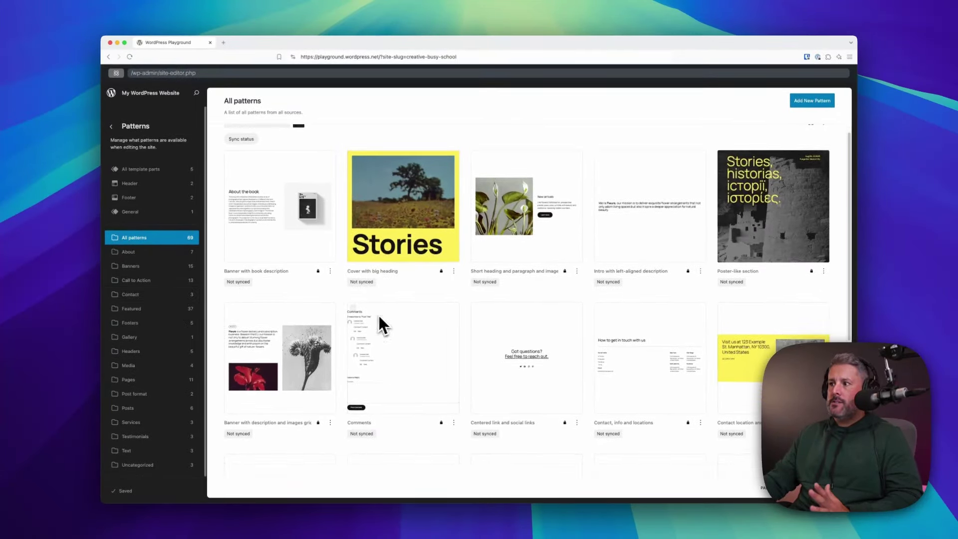
{"action": "scroll", "coordinate": [388, 322], "scroll_direction": "down", "scroll_amount": 2}
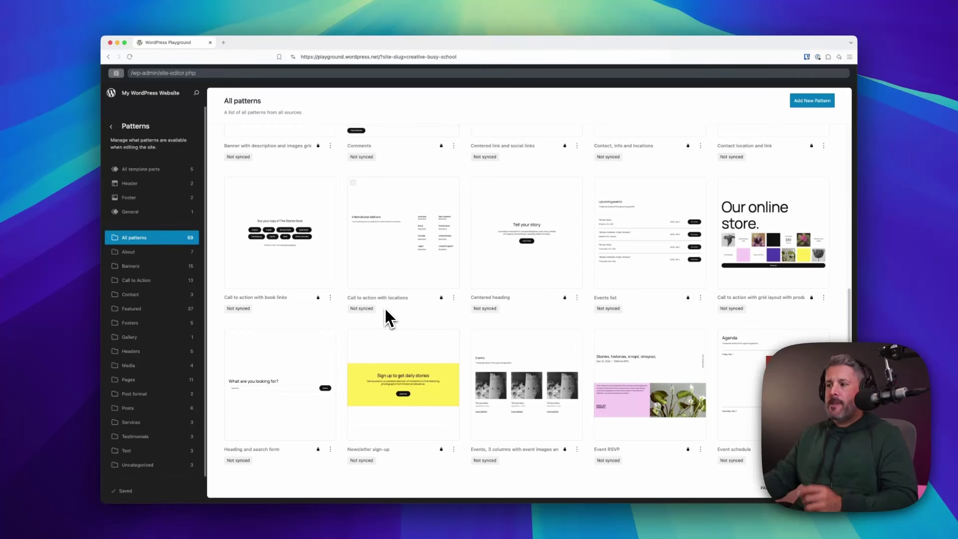
{"action": "scroll", "coordinate": [476, 304], "scroll_direction": "up", "scroll_amount": 10}
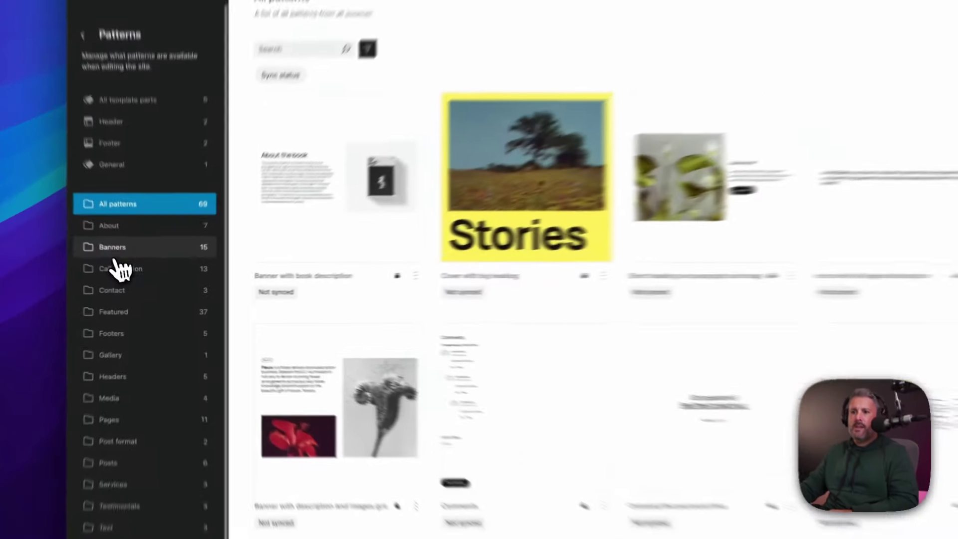
{"action": "left_click", "coordinate": [112, 247]}
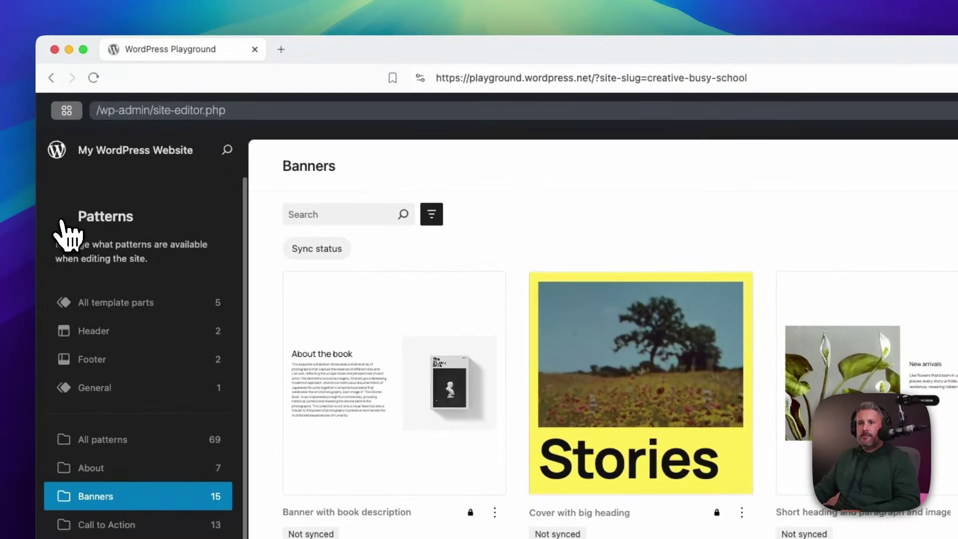
Go back to the Design menu and show the list of site templates
{"action": "left_click", "coordinate": [61, 219]}
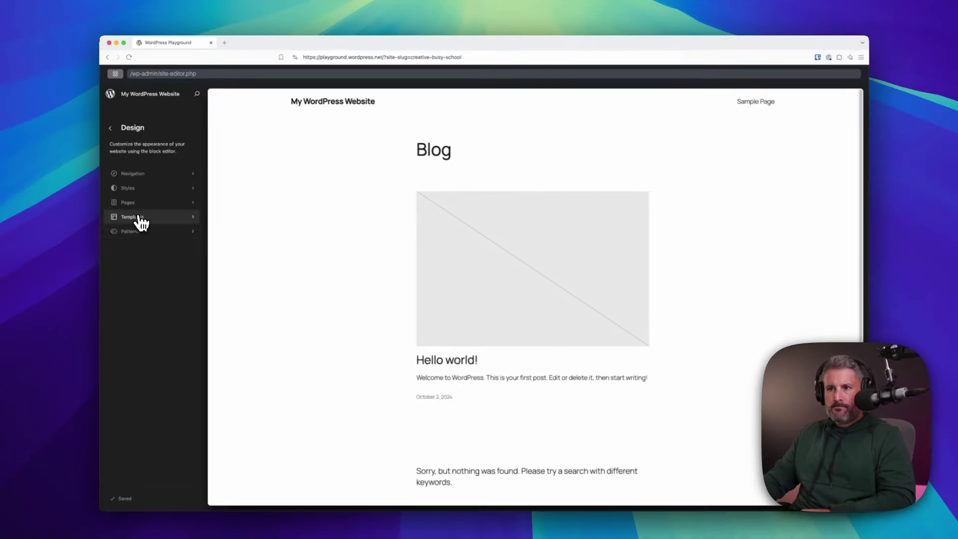
{"action": "left_click", "coordinate": [112, 402]}
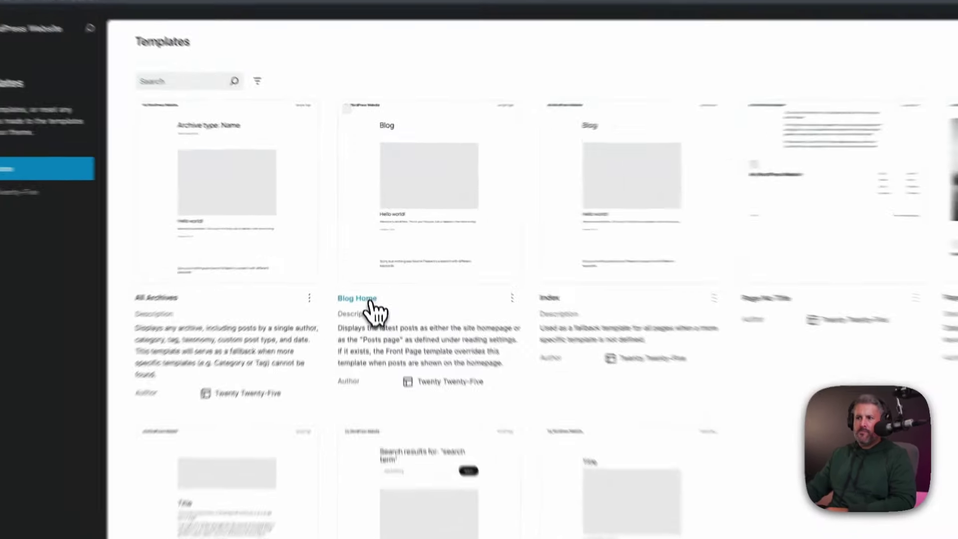
{"action": "left_click", "coordinate": [368, 258]}
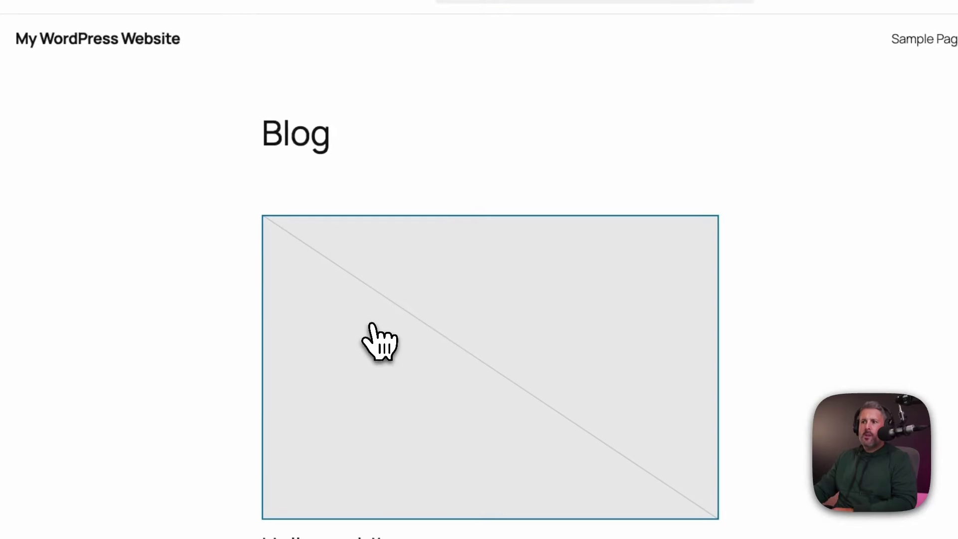
{"action": "scroll", "coordinate": [535, 301], "scroll_direction": "down", "scroll_amount": 5}
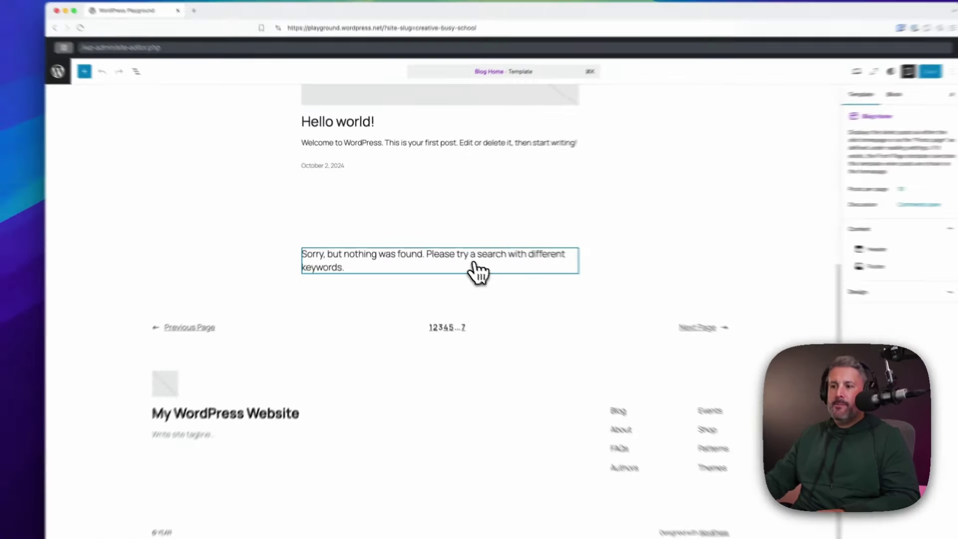
{"action": "scroll", "coordinate": [479, 269], "scroll_direction": "up", "scroll_amount": 5}
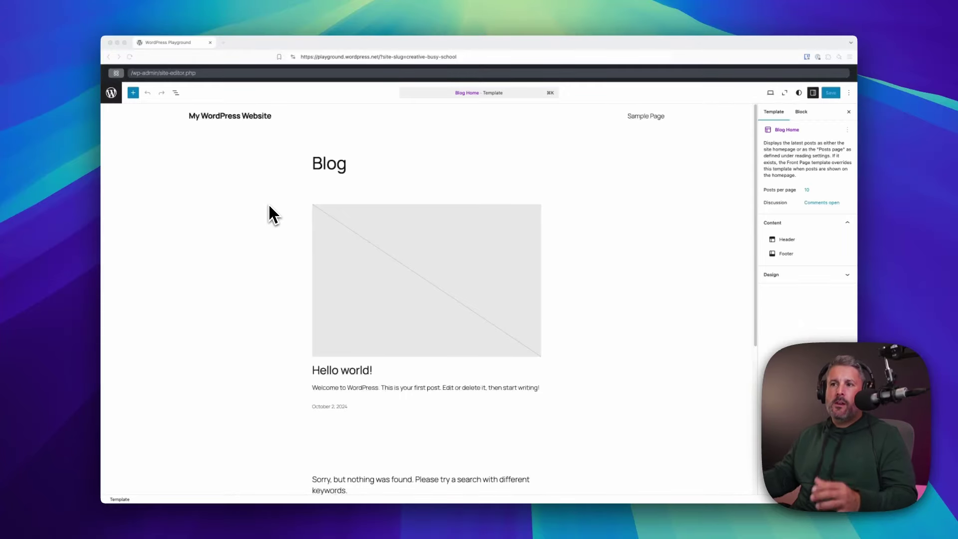
{"action": "scroll", "coordinate": [267, 206], "scroll_direction": "down", "scroll_amount": 3}
{"action": "scroll", "coordinate": [293, 278], "scroll_direction": "up", "scroll_amount": 3}
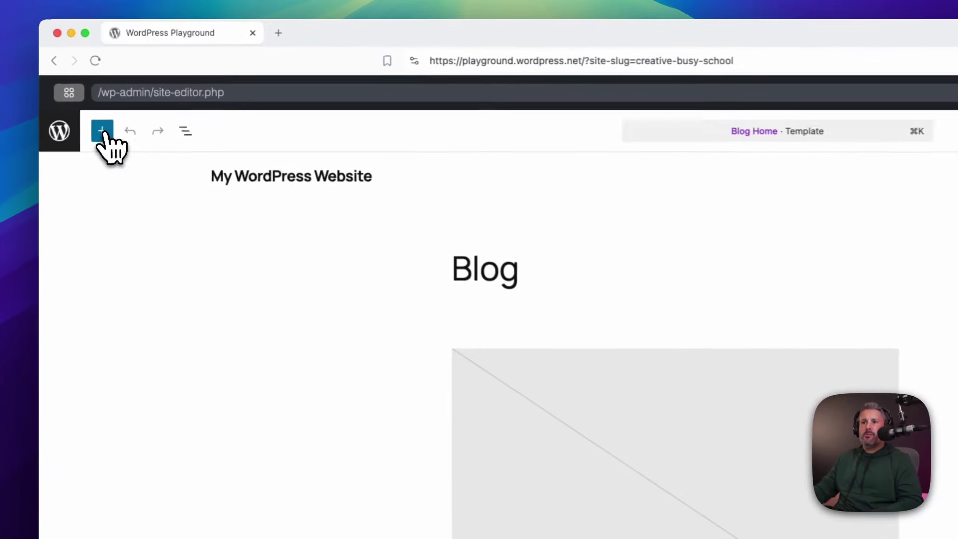
Insert the Our online store pattern from the Call to Action pattern category
{"action": "left_click", "coordinate": [133, 93]}
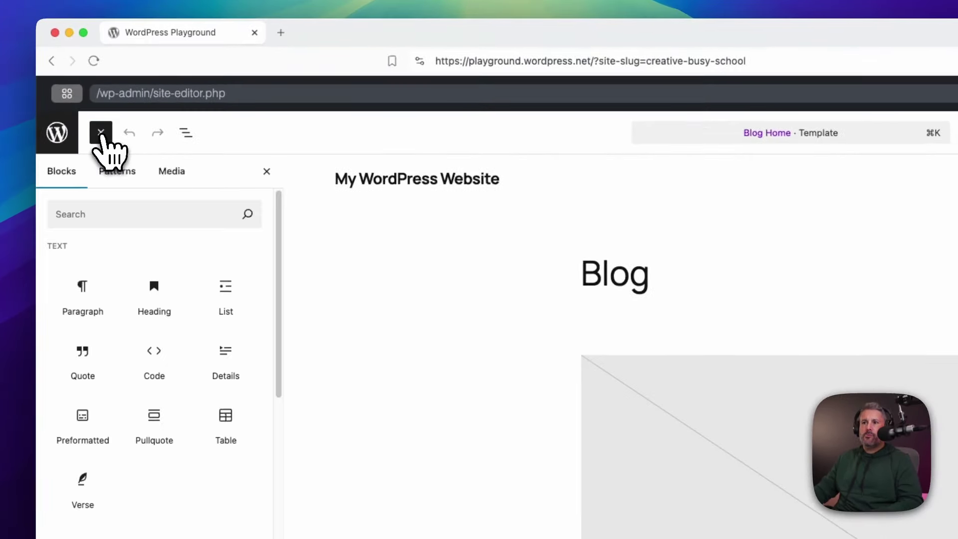
{"action": "left_click", "coordinate": [116, 175]}
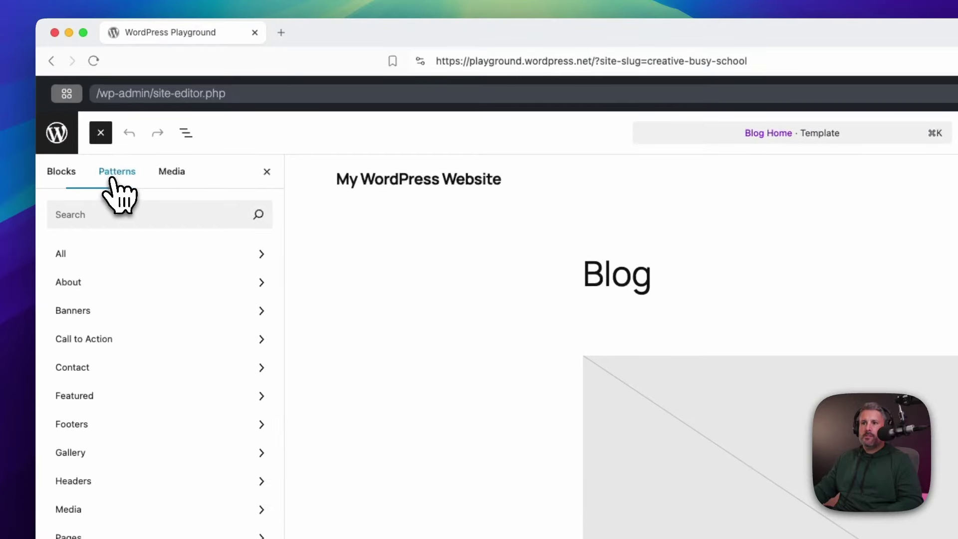
{"action": "left_click", "coordinate": [136, 338]}
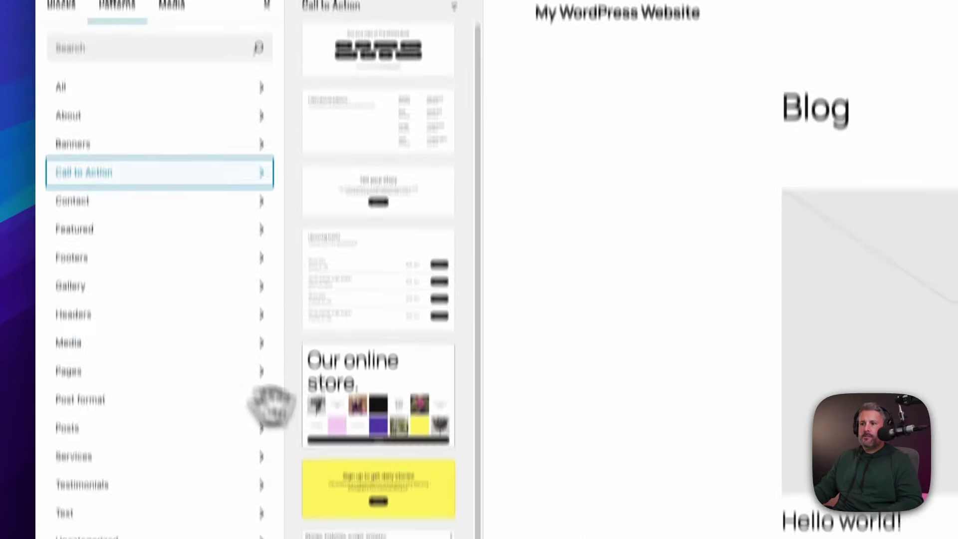
{"action": "left_click", "coordinate": [391, 388]}
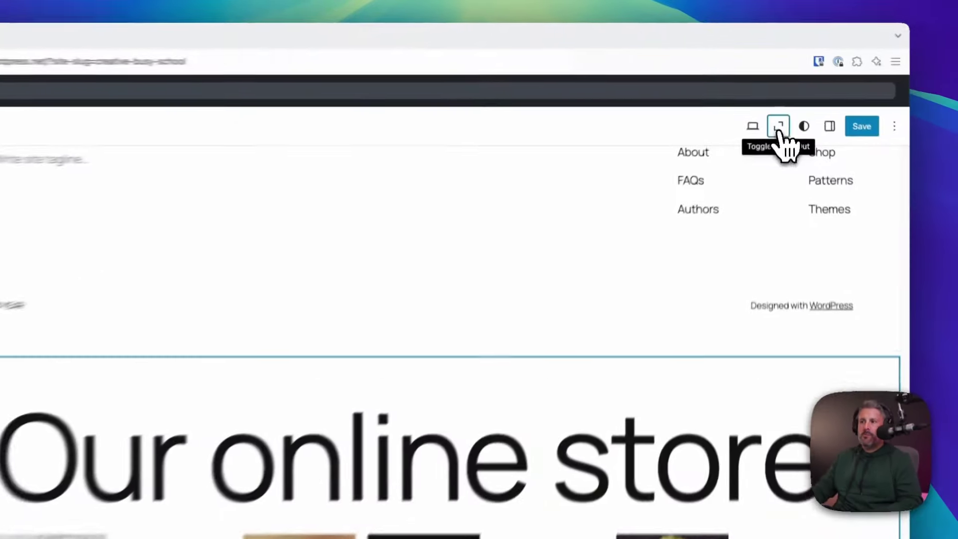
Zoom out, insert the Sign up to get daily stories pattern and move it above the footer
{"action": "left_click", "coordinate": [785, 94]}
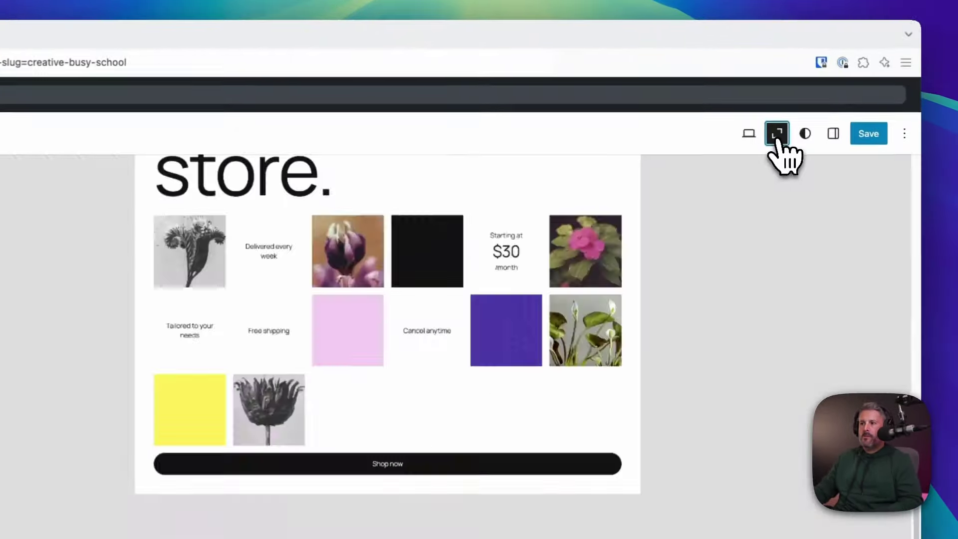
{"action": "scroll", "coordinate": [507, 335], "scroll_direction": "down", "scroll_amount": 5}
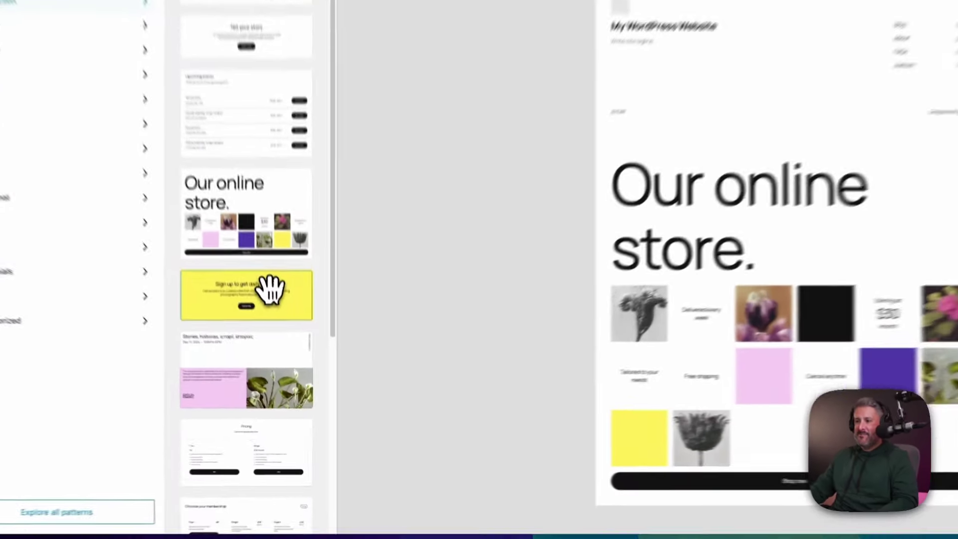
{"action": "left_click", "coordinate": [294, 352]}
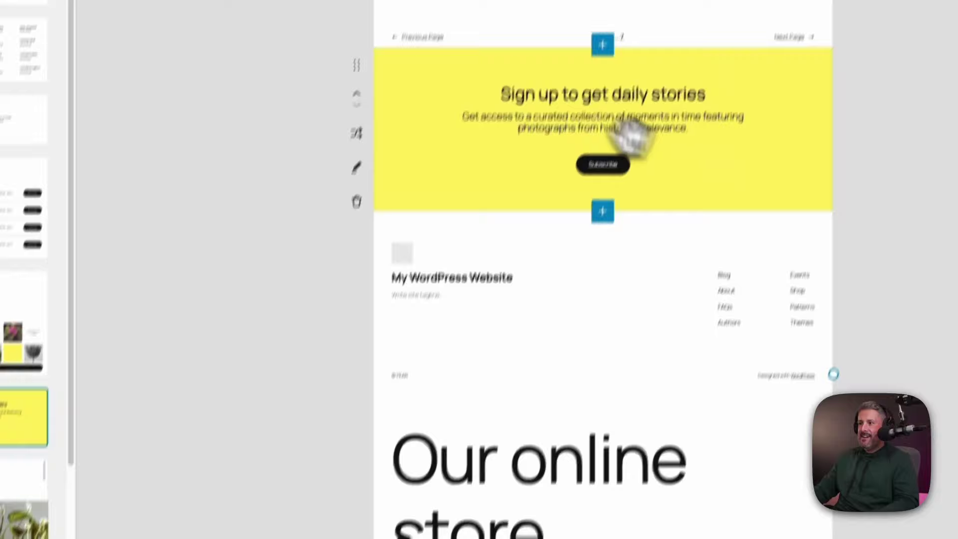
{"action": "left_click", "coordinate": [356, 157]}
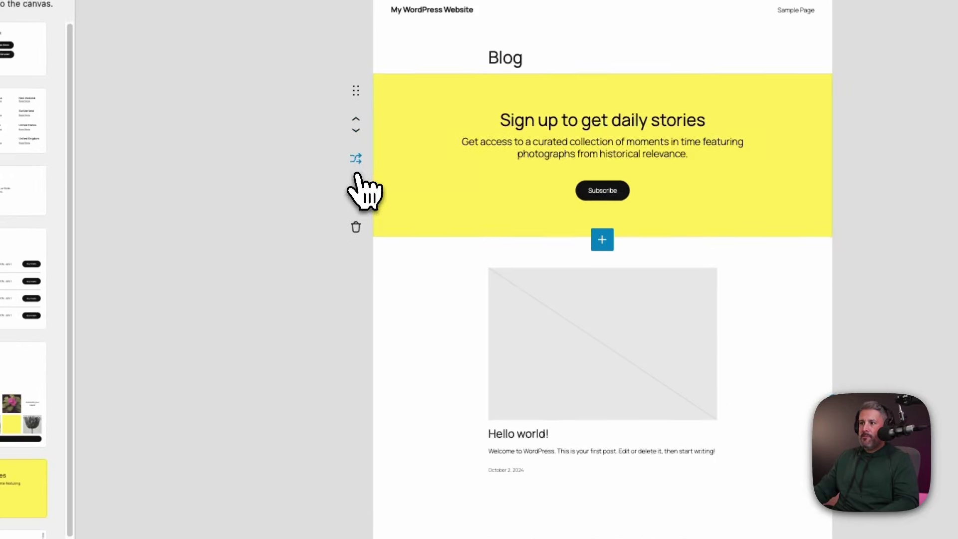
{"action": "left_click", "coordinate": [356, 131]}
{"action": "left_click", "coordinate": [356, 131]}
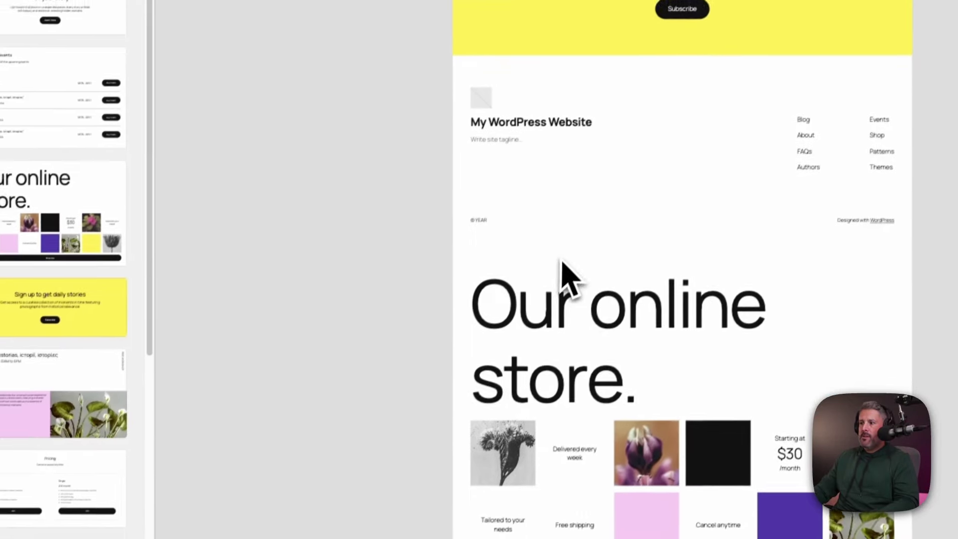
Drag the Upcoming events pattern into place directly above the sign-up section
{"action": "scroll", "coordinate": [533, 359], "scroll_direction": "down", "scroll_amount": 3}
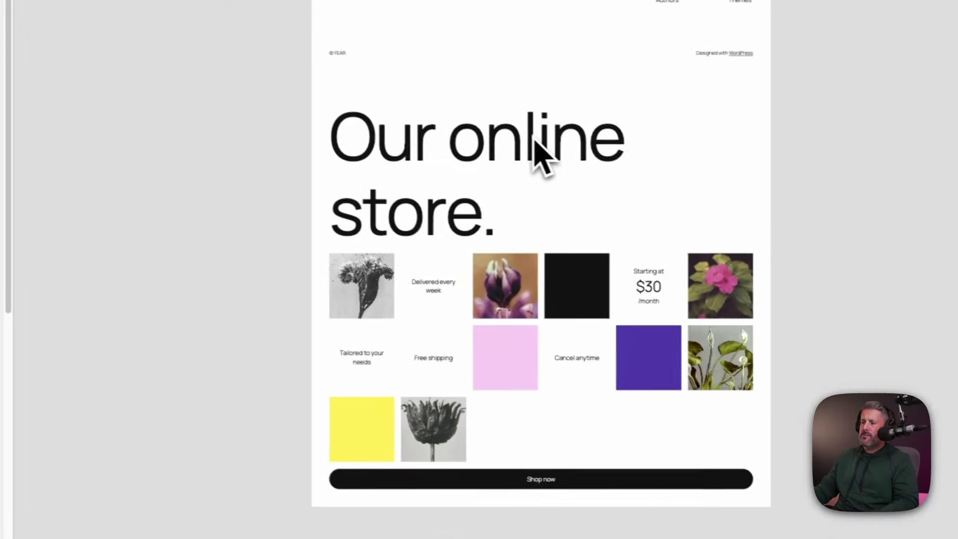
{"action": "scroll", "coordinate": [494, 309], "scroll_direction": "up", "scroll_amount": 10}
{"action": "scroll", "coordinate": [474, 369], "scroll_direction": "down", "scroll_amount": 8}
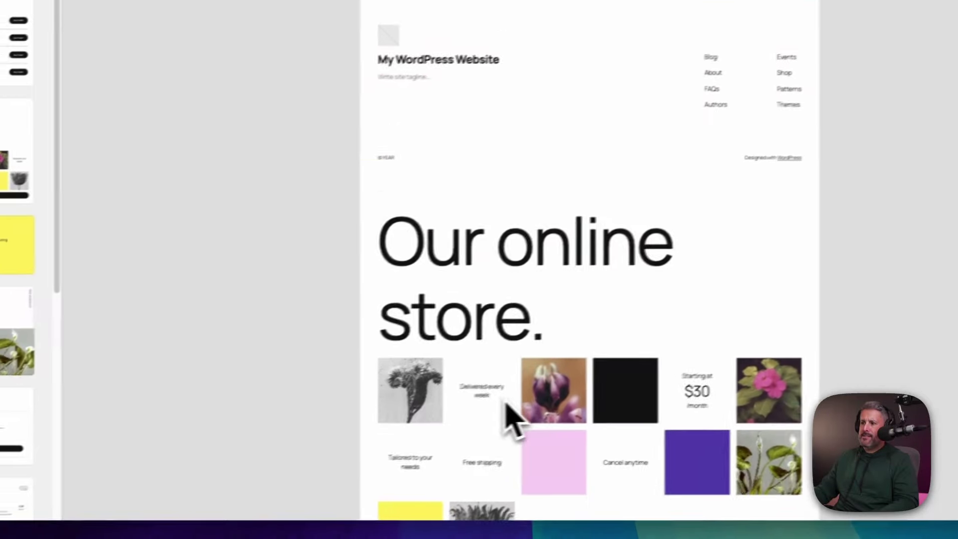
{"action": "scroll", "coordinate": [464, 350], "scroll_direction": "down", "scroll_amount": 3}
{"action": "scroll", "coordinate": [519, 249], "scroll_direction": "up", "scroll_amount": 9}
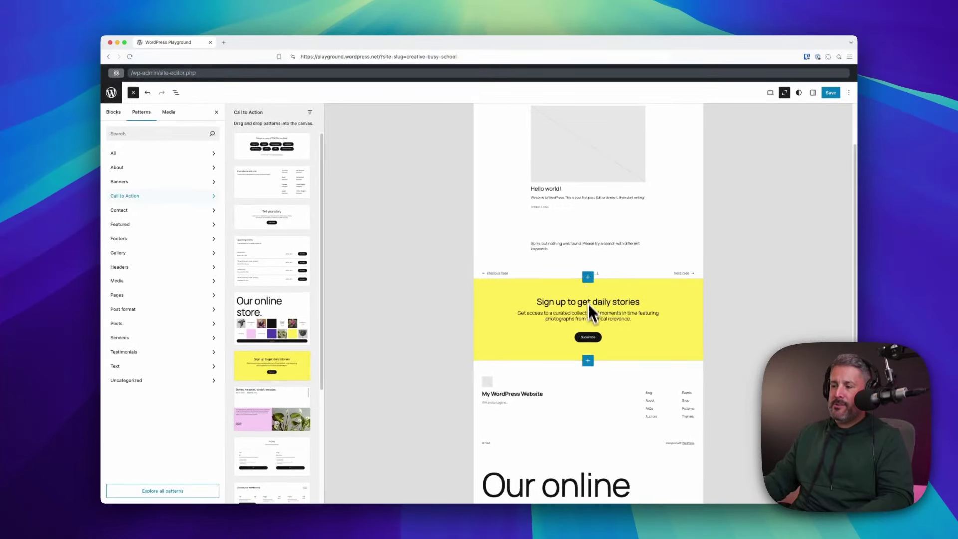
{"action": "left_click_drag", "start_coordinate": [588, 364], "coordinate": [585, 281]}
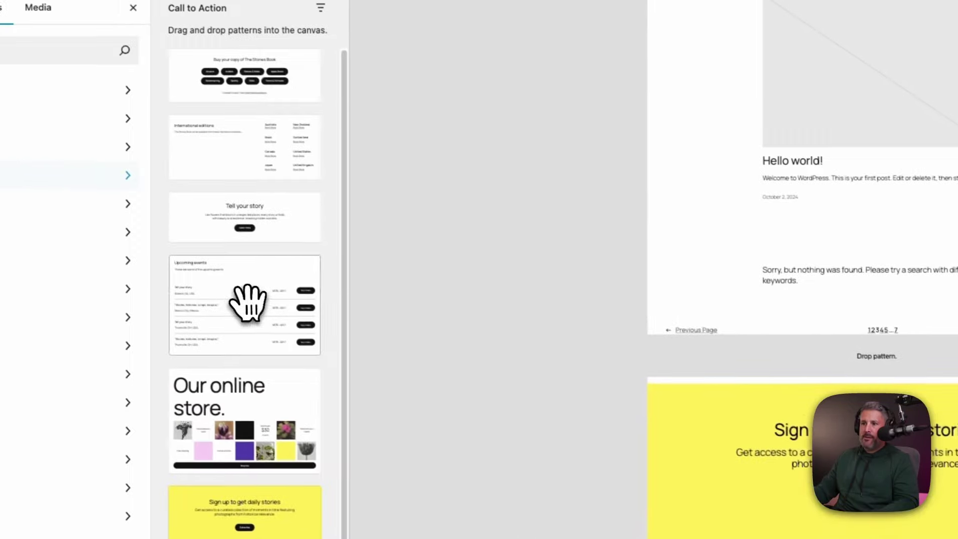
{"action": "left_click_drag", "start_coordinate": [247, 303], "coordinate": [795, 361]}
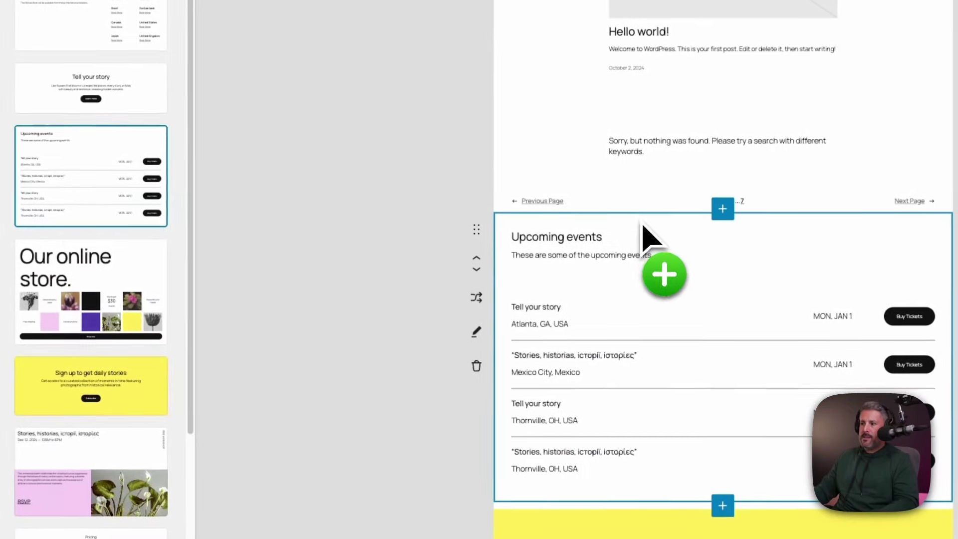
{"action": "scroll", "coordinate": [321, 331], "scroll_direction": "down", "scroll_amount": 5}
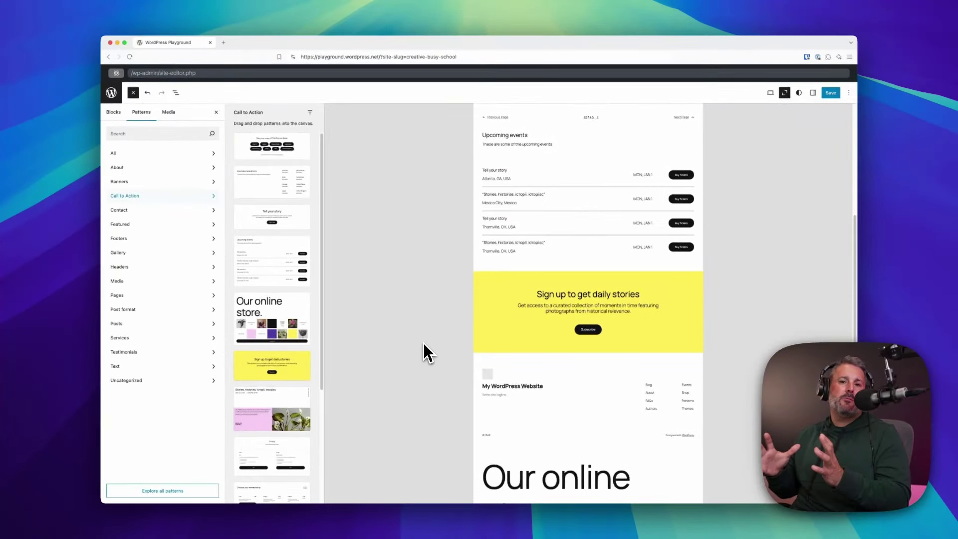
Shuffle the Upcoming events section through alternatives to International editions, then resume full template editing
{"action": "left_click", "coordinate": [556, 220]}
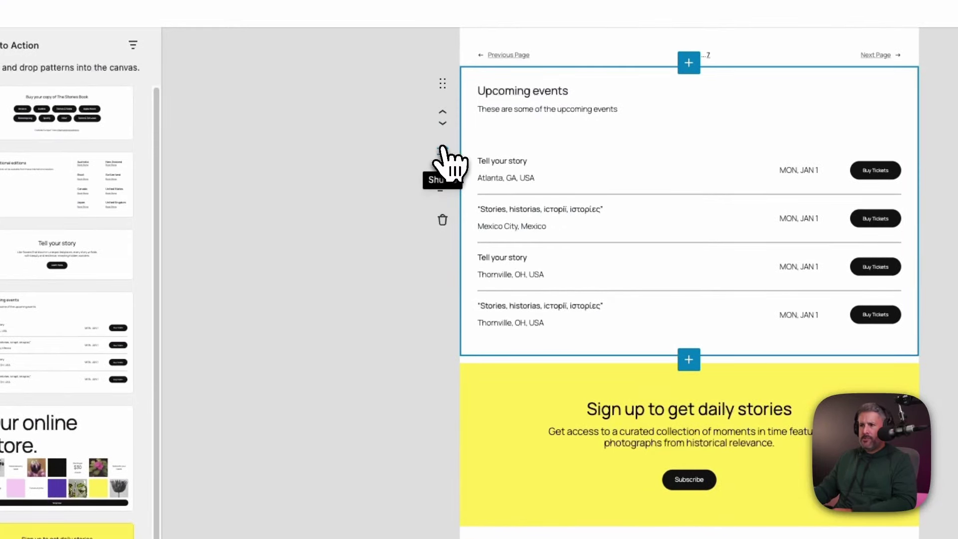
{"action": "left_click", "coordinate": [442, 149]}
{"action": "left_click", "coordinate": [443, 148]}
{"action": "left_click", "coordinate": [442, 149]}
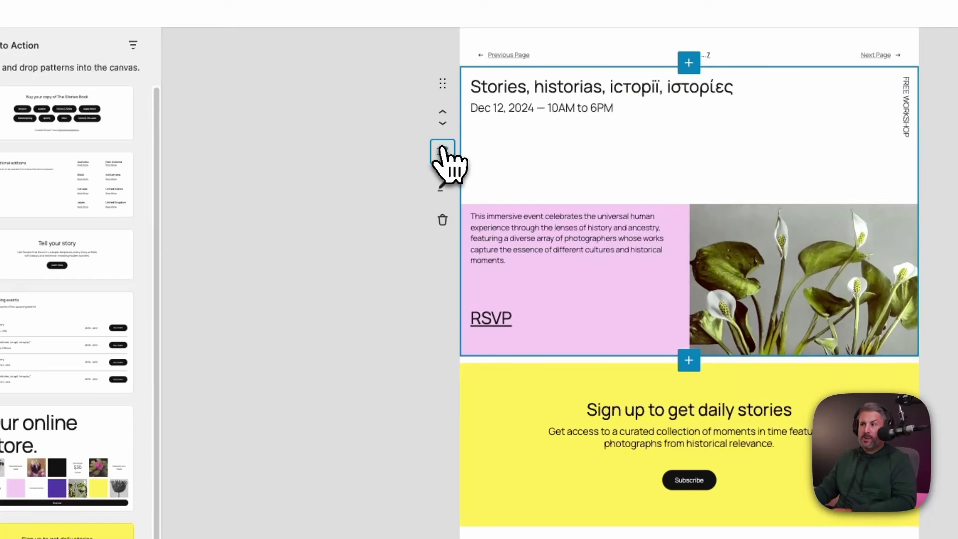
{"action": "left_click", "coordinate": [442, 149]}
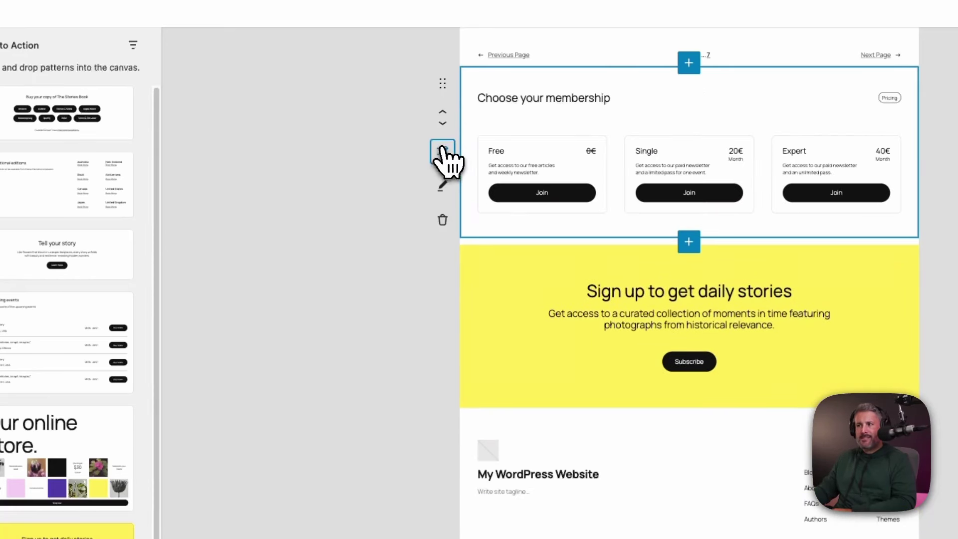
{"action": "left_click", "coordinate": [443, 149]}
{"action": "left_click", "coordinate": [442, 149]}
{"action": "left_click", "coordinate": [442, 149]}
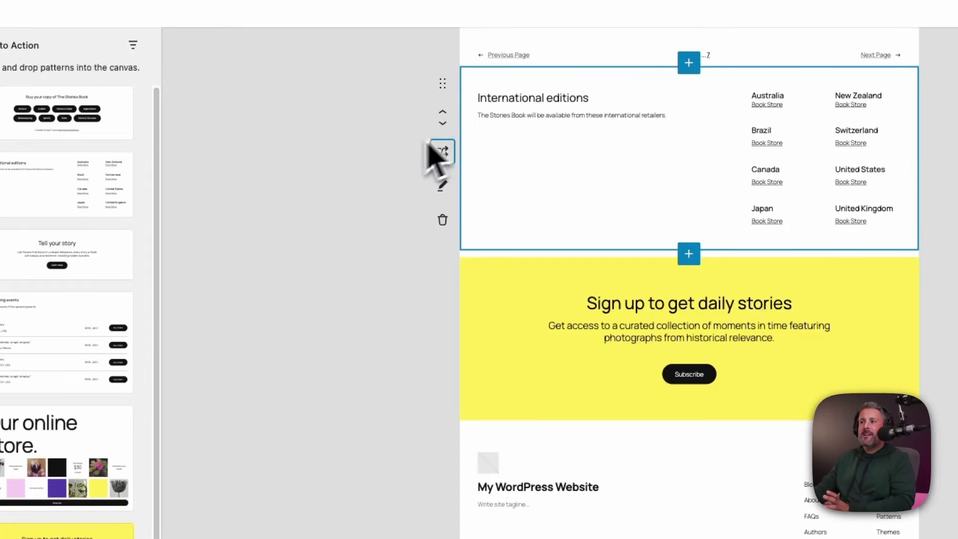
{"action": "left_click", "coordinate": [442, 185]}
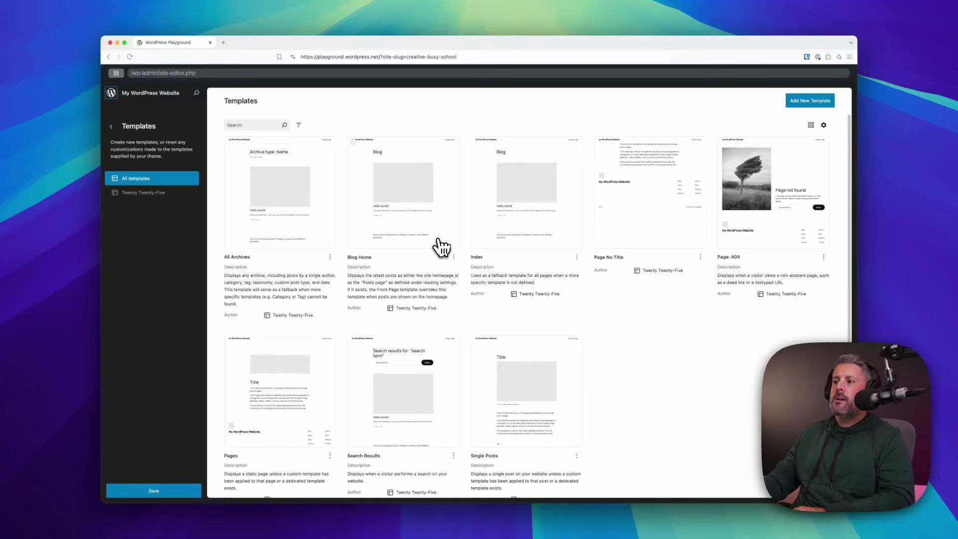
Open the Templates view's appearance settings and drag Preview Size down to its minimum
{"action": "left_click", "coordinate": [811, 124]}
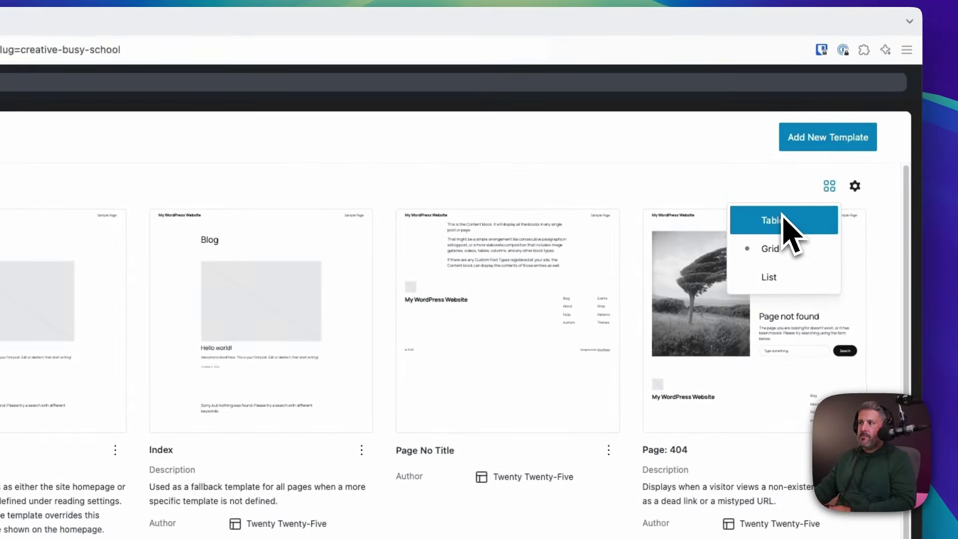
{"action": "left_click", "coordinate": [854, 187]}
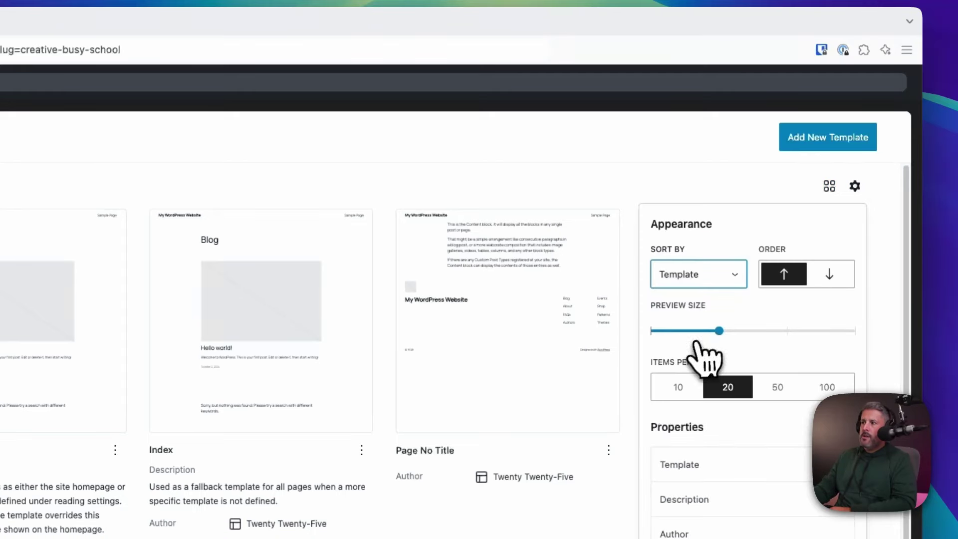
{"action": "left_click_drag", "start_coordinate": [701, 329], "coordinate": [676, 330]}
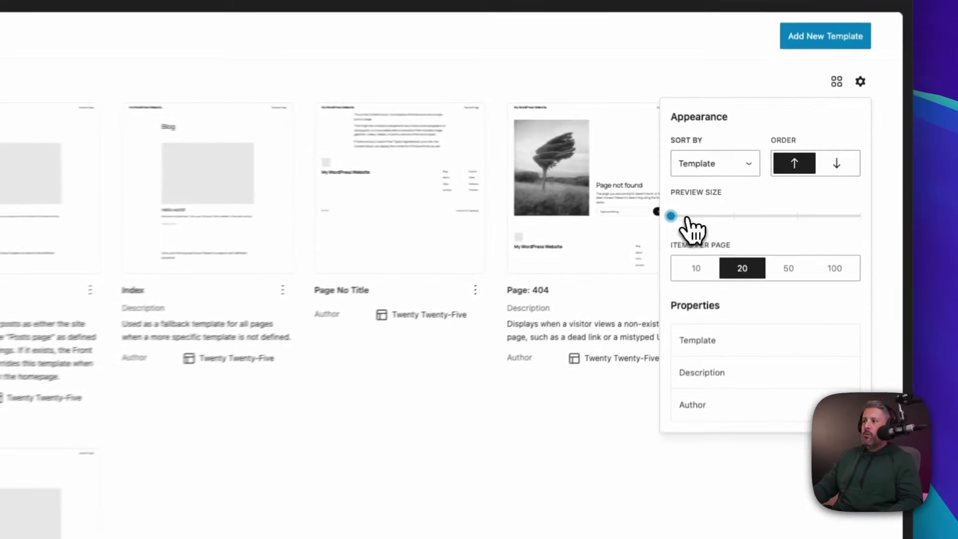
Enlarge the template previews and keep the Sort By field set to Template
{"action": "left_click_drag", "start_coordinate": [727, 197], "coordinate": [652, 224]}
{"action": "left_click", "coordinate": [726, 162]}
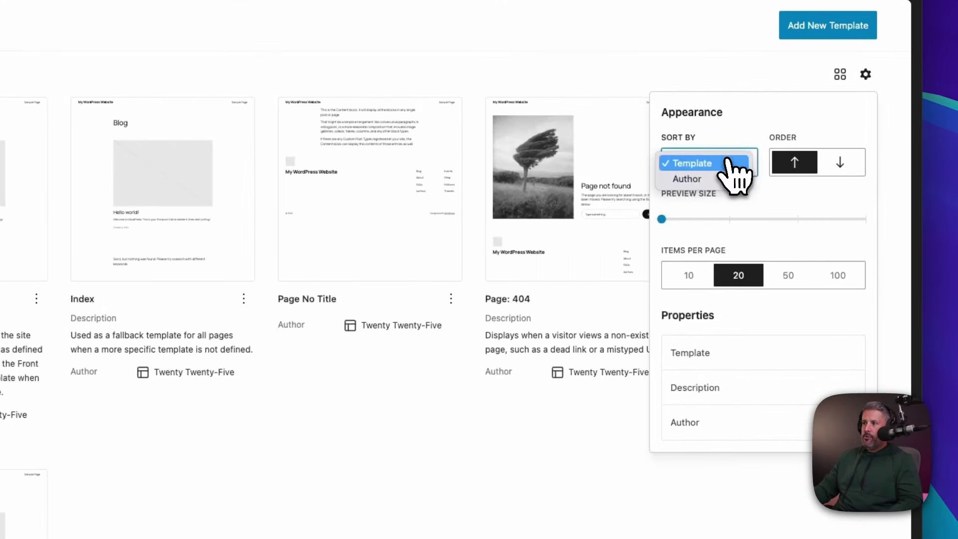
{"action": "left_click", "coordinate": [727, 160]}
{"action": "left_click", "coordinate": [721, 171]}
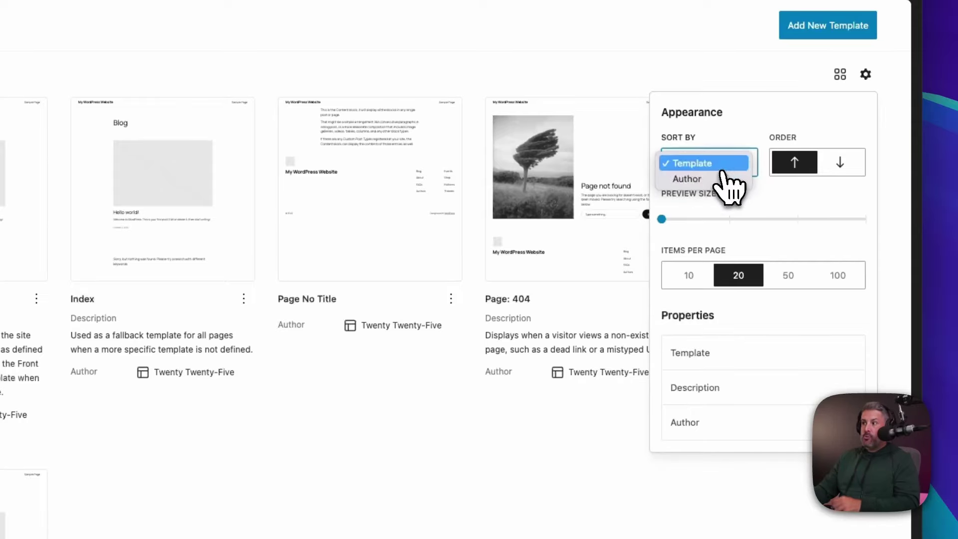
{"action": "left_click", "coordinate": [723, 193]}
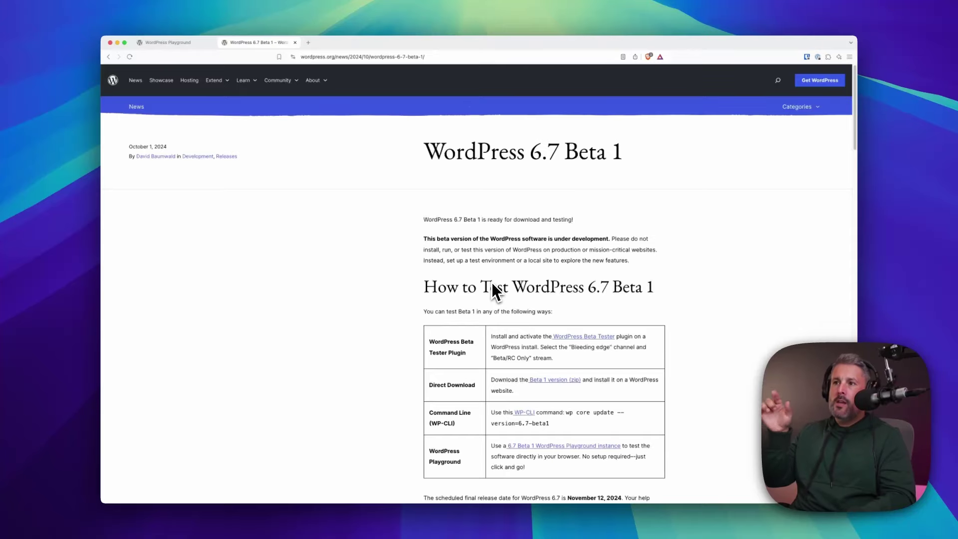
Scroll the WordPress 6.7 Beta 1 post down to the Refined Data Views section
{"action": "scroll", "coordinate": [445, 328], "scroll_direction": "down", "scroll_amount": 1}
{"action": "scroll", "coordinate": [446, 331], "scroll_direction": "down", "scroll_amount": 5}
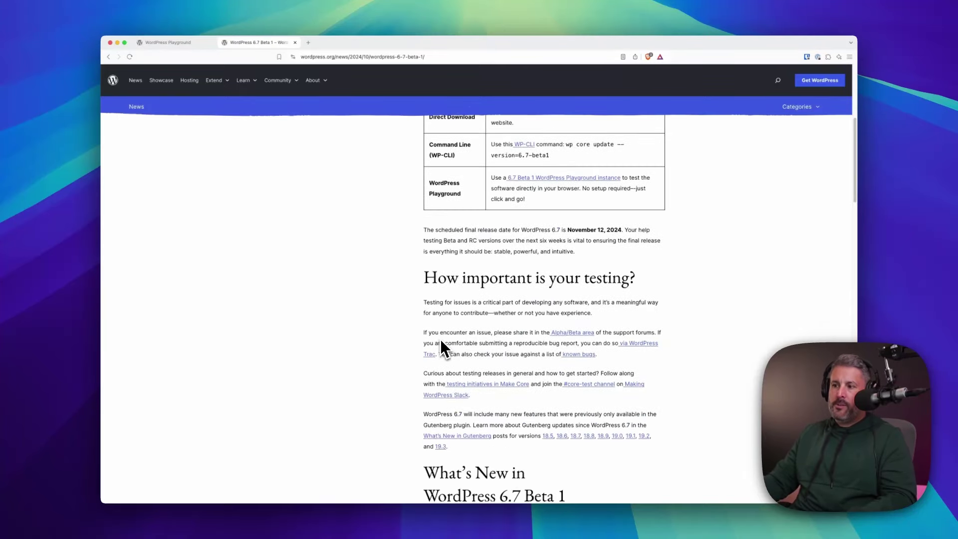
{"action": "scroll", "coordinate": [482, 355], "scroll_direction": "down", "scroll_amount": 3}
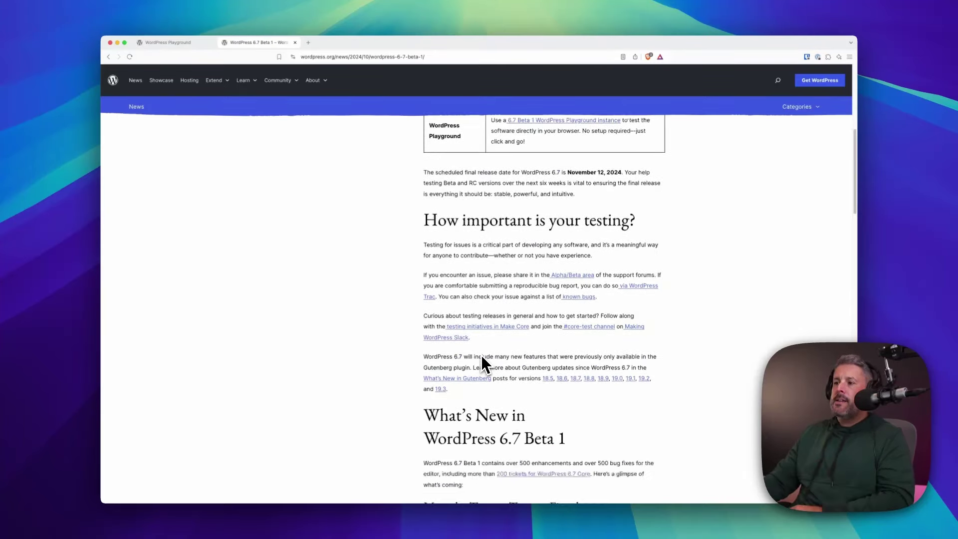
{"action": "scroll", "coordinate": [487, 355], "scroll_direction": "down", "scroll_amount": 6}
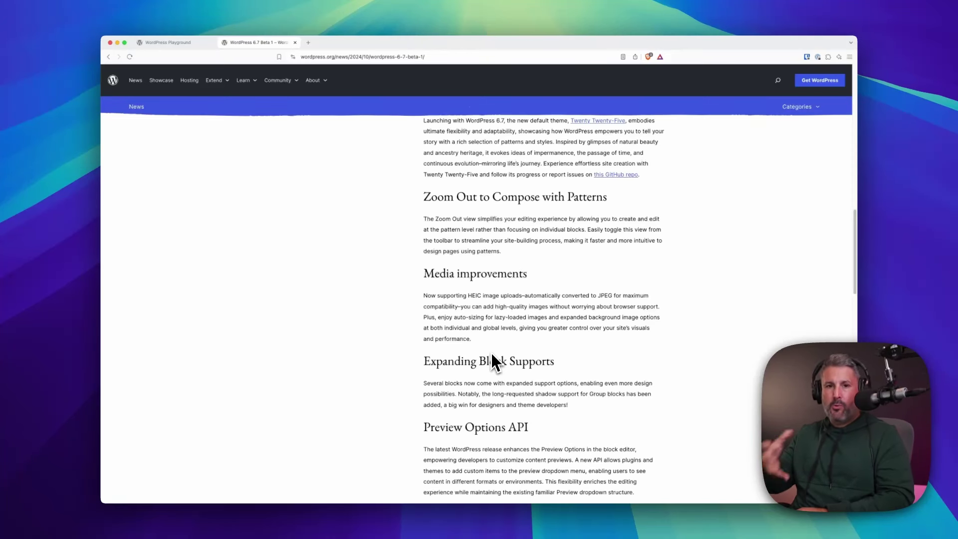
{"action": "scroll", "coordinate": [443, 269], "scroll_direction": "down", "scroll_amount": 3}
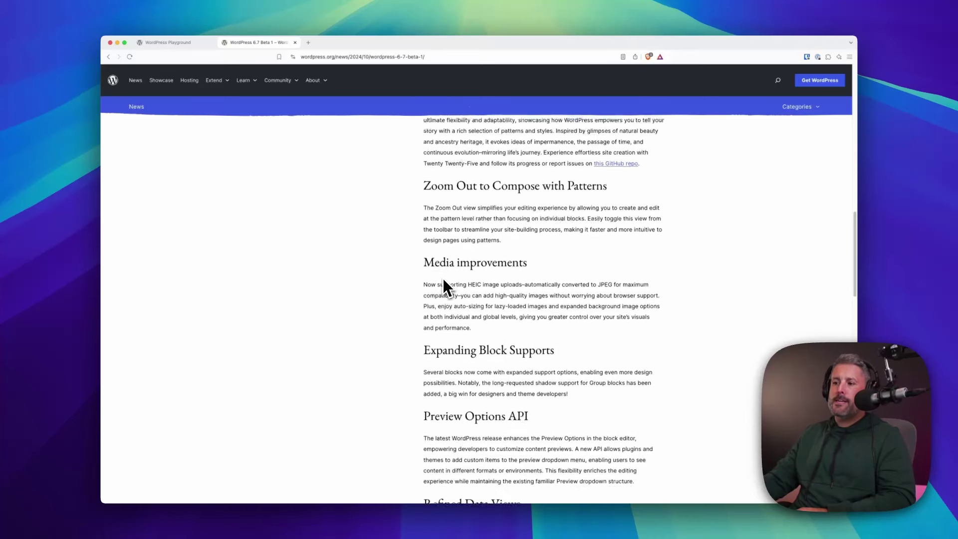
{"action": "scroll", "coordinate": [449, 287], "scroll_direction": "down", "scroll_amount": 3}
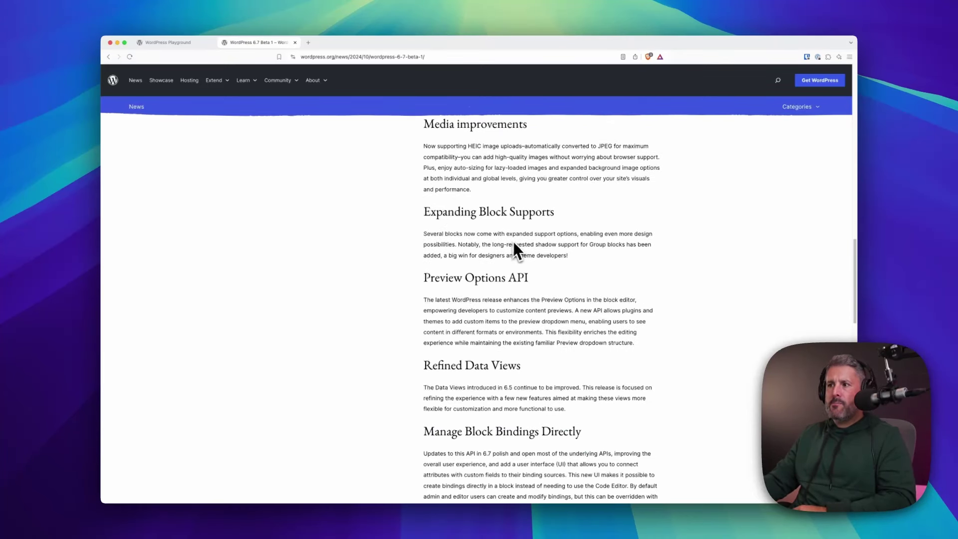
{"action": "scroll", "coordinate": [535, 322], "scroll_direction": "down", "scroll_amount": 5}
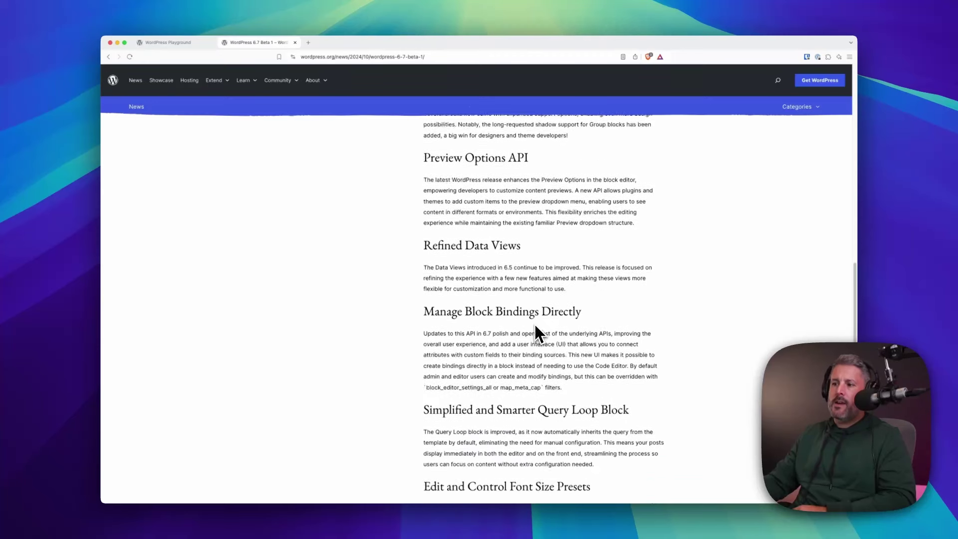
{"action": "scroll", "coordinate": [534, 323], "scroll_direction": "down", "scroll_amount": 1}
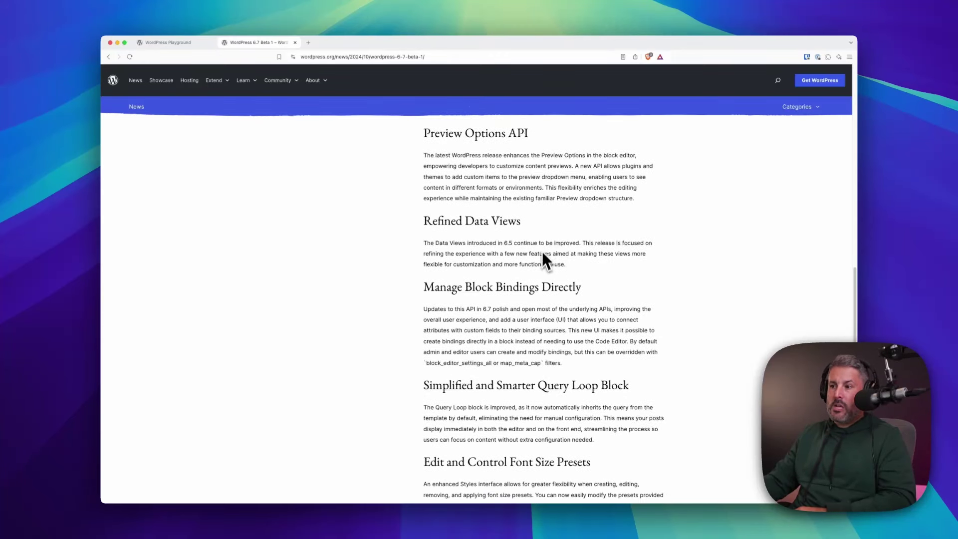
Scroll past Query Loop and Font Size Presets to the Template Registration API section
{"action": "scroll", "coordinate": [574, 301], "scroll_direction": "down", "scroll_amount": 1}
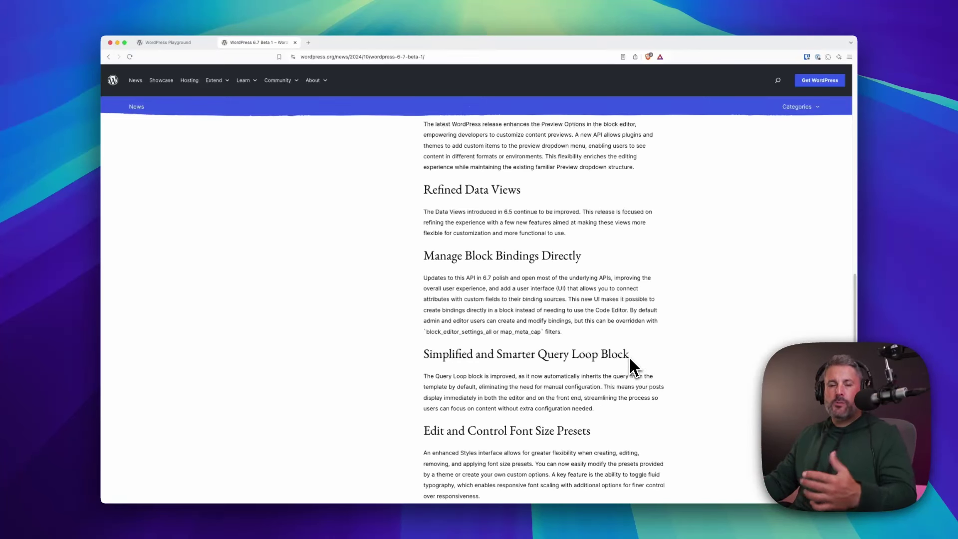
{"action": "scroll", "coordinate": [627, 357], "scroll_direction": "down", "scroll_amount": 5}
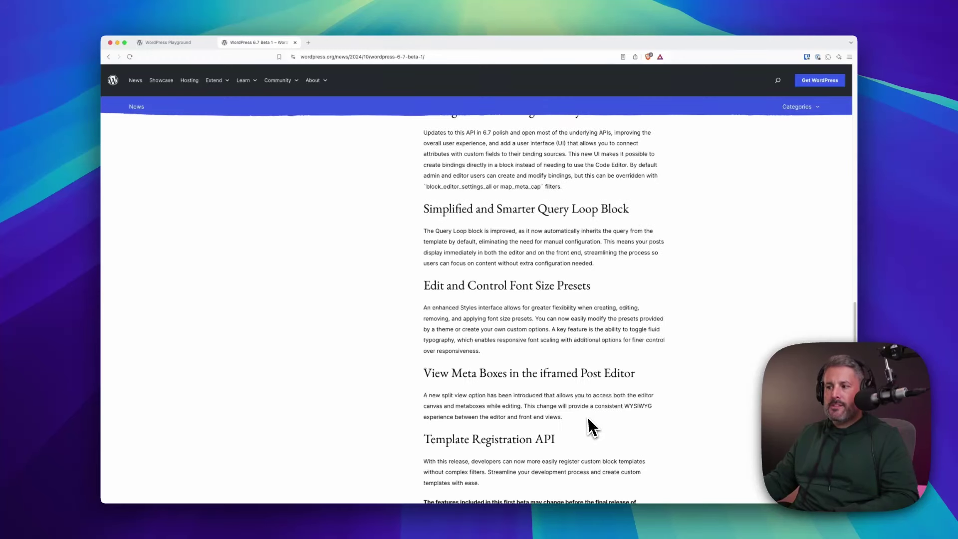